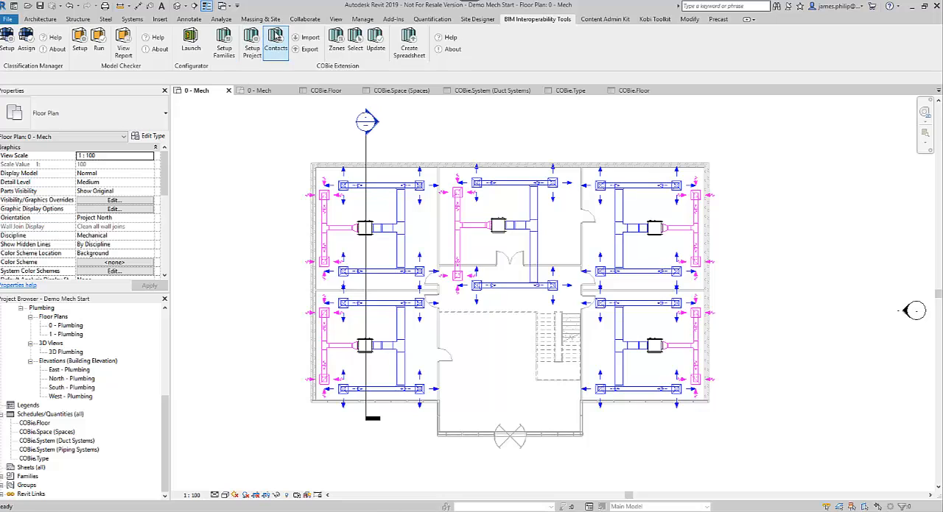
Open the COBie contacts and view the Uniclass Table PM classifications available for the contact's category
left_click(276, 40)
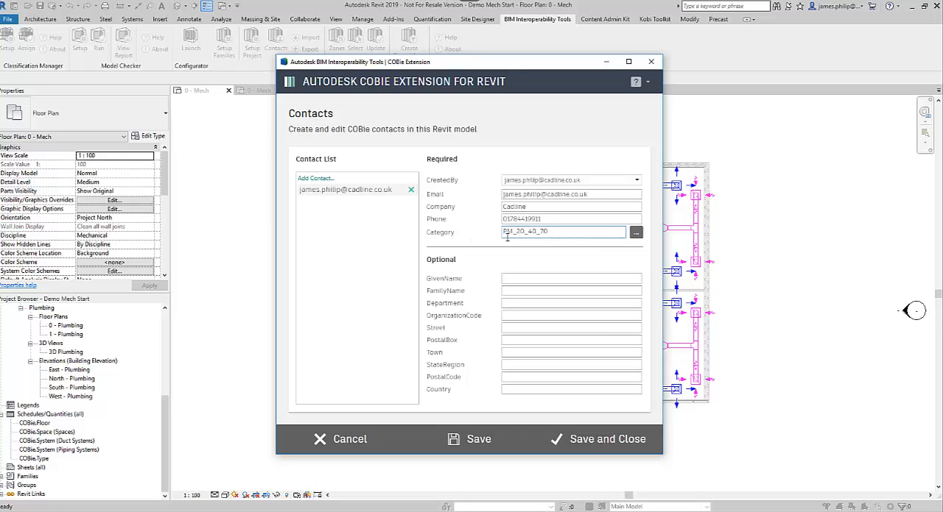
left_click(635, 233)
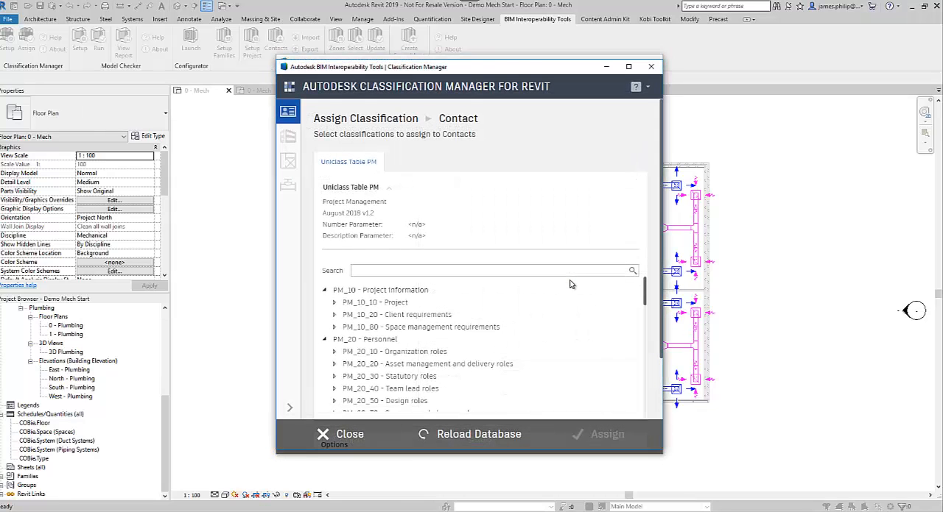
left_click(650, 68)
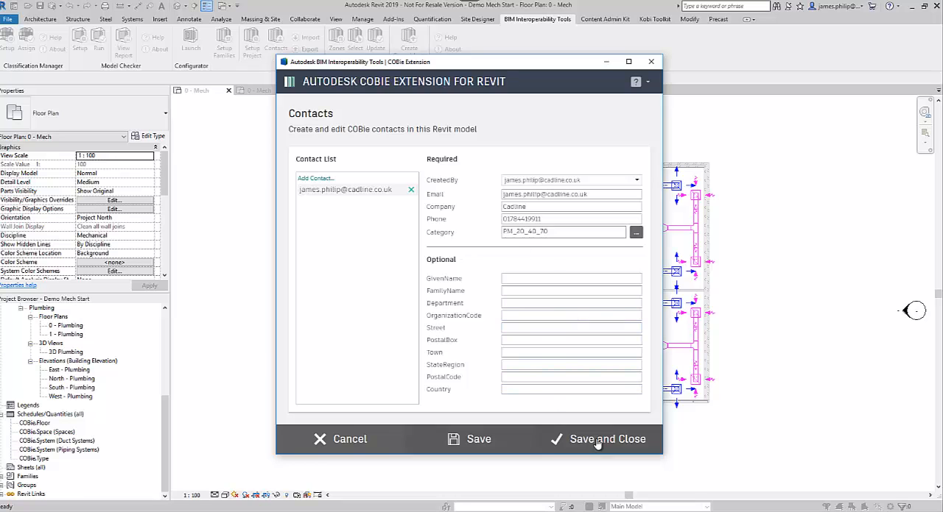
Fill in the contact's given name and family name, and save the COBie contacts
left_click(519, 283)
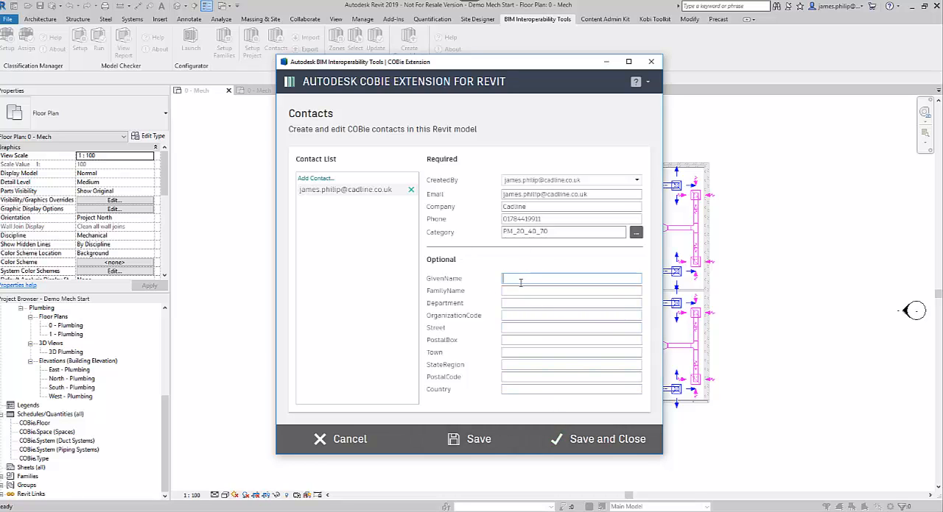
left_click(507, 292)
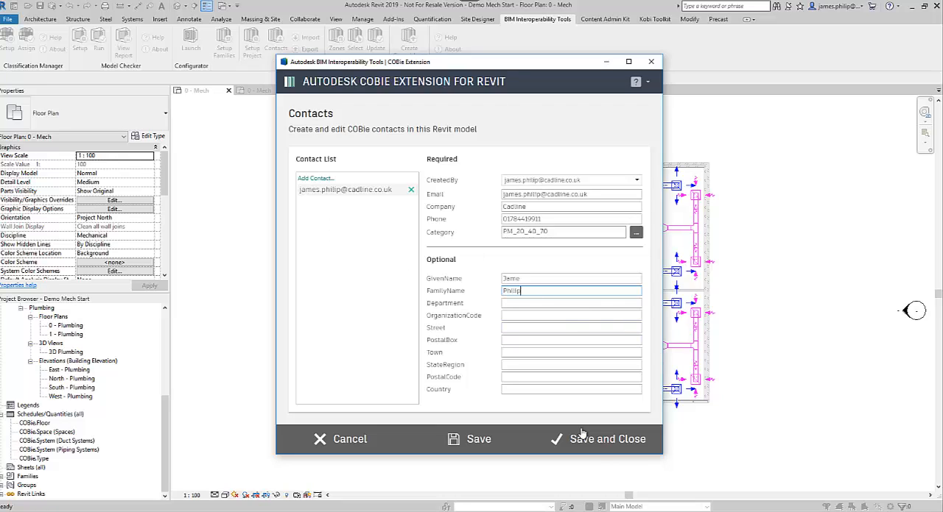
left_click(605, 450)
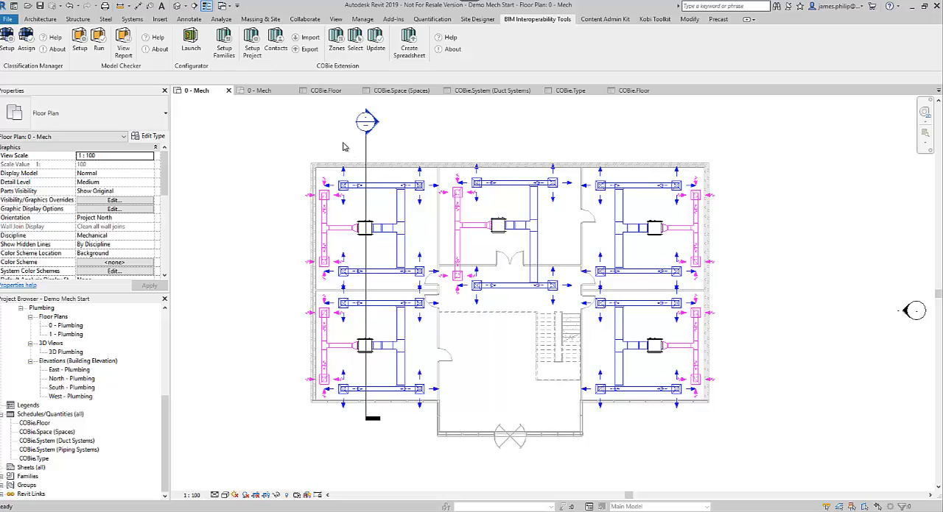
Start exporting the COBie settings and choose the Training folder on the C: drive as the destination
left_click(309, 50)
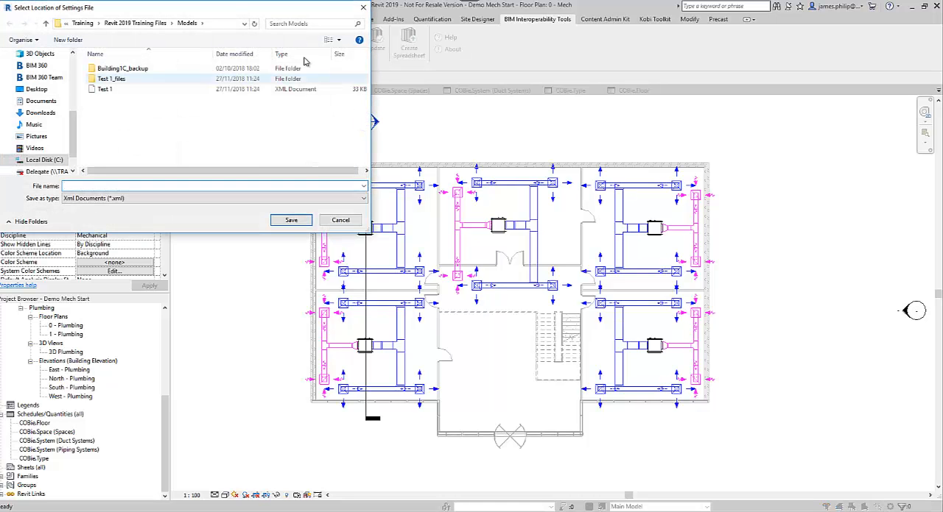
left_click_drag(239, 9, 632, 103)
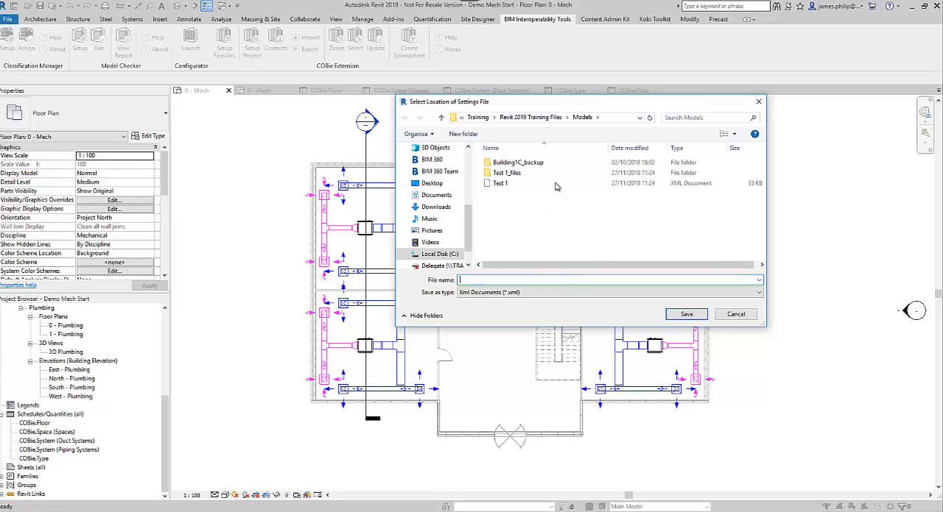
left_click(477, 117)
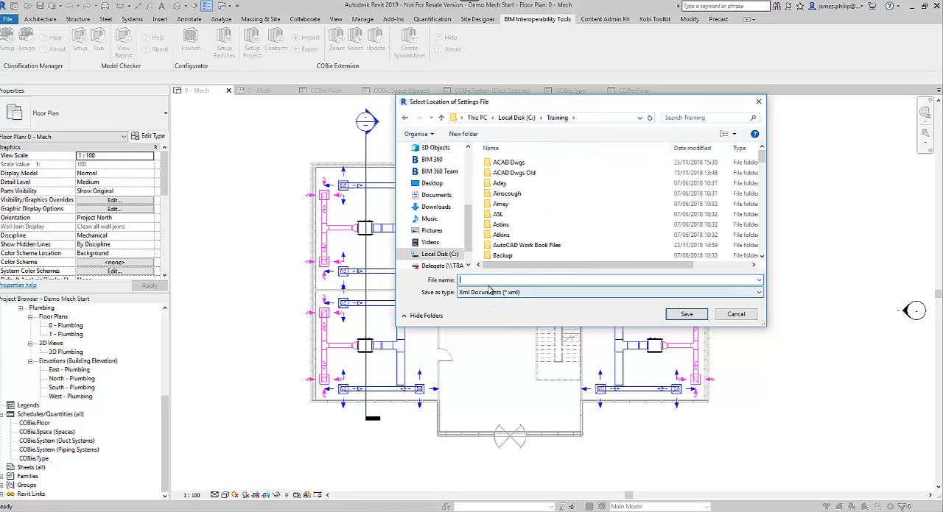
Name the settings file Cobie Setup 01, save it as an XML document and dismiss the export message
left_click(503, 280)
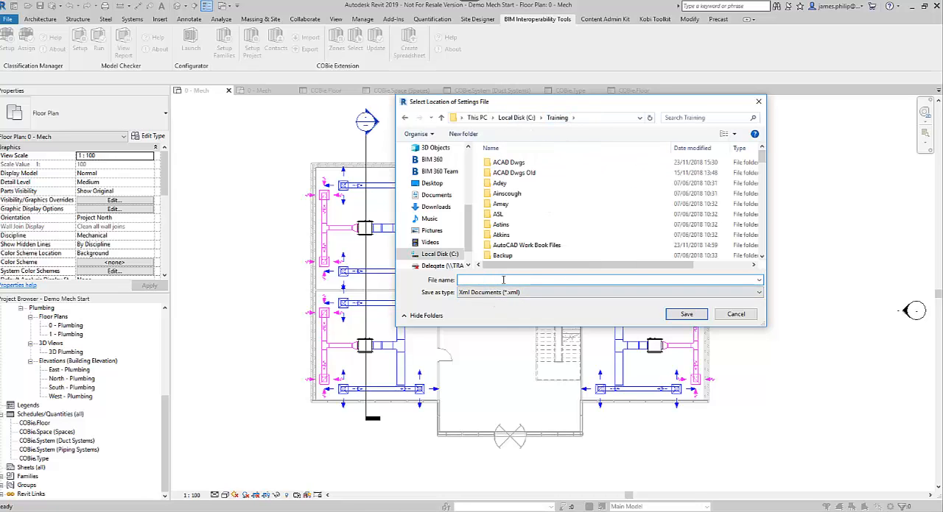
type("C")
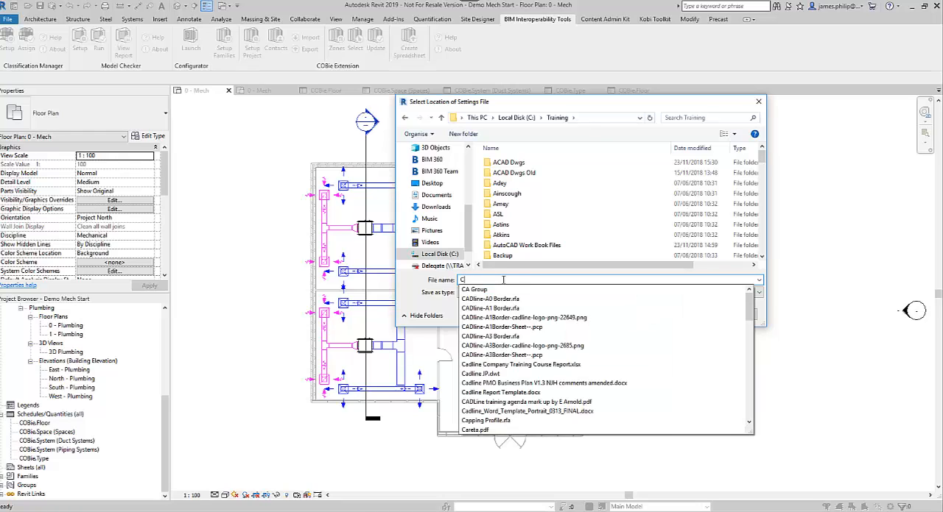
type("obie")
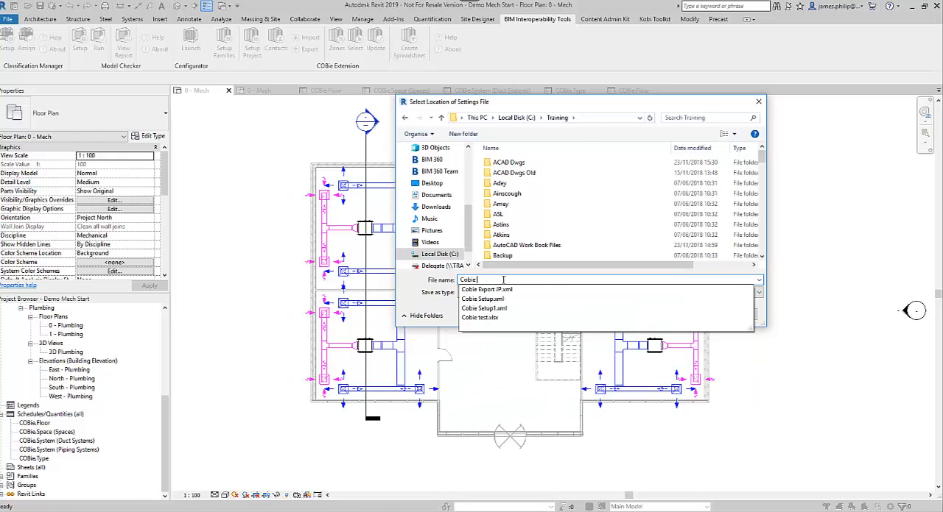
type(" Setu")
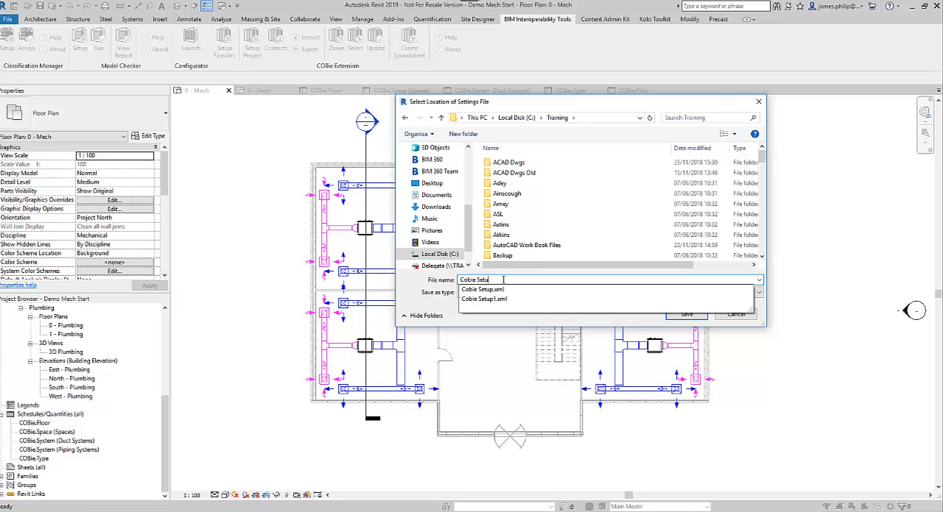
type("p")
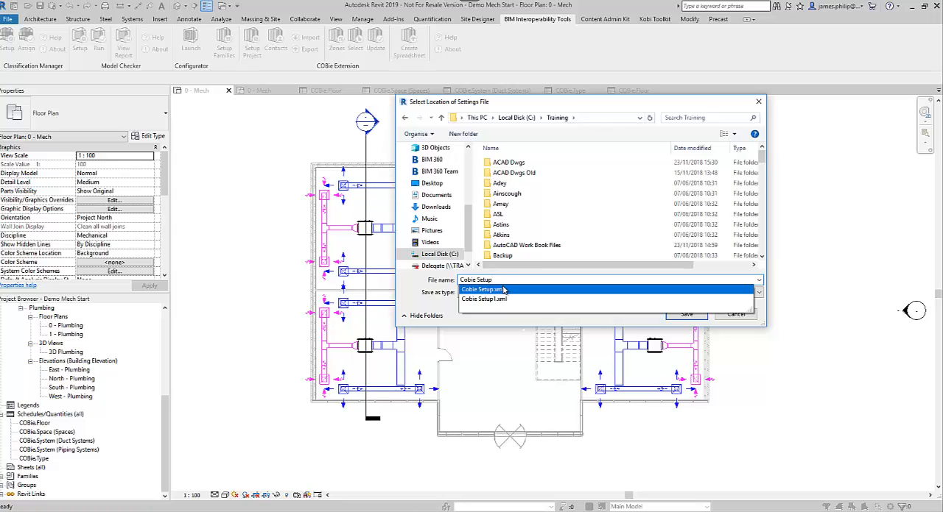
type("1")
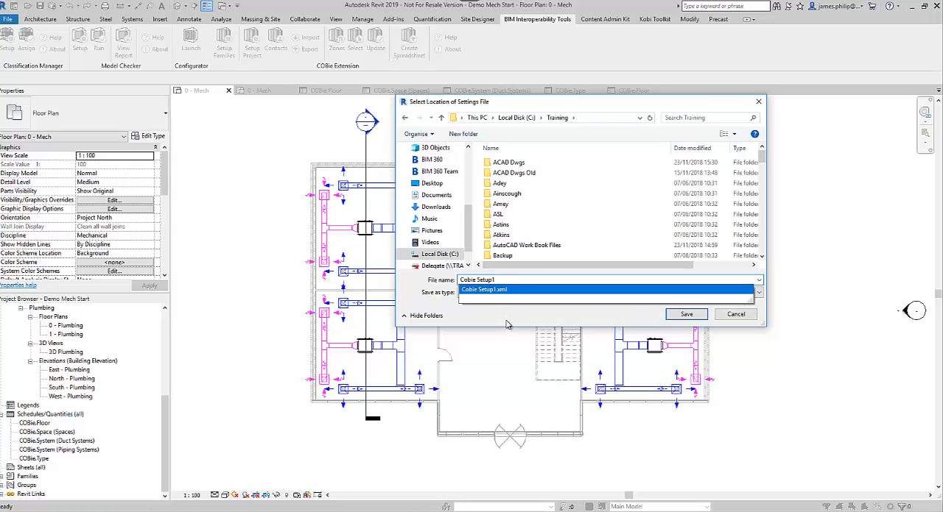
key("BackSpace")
type("0")
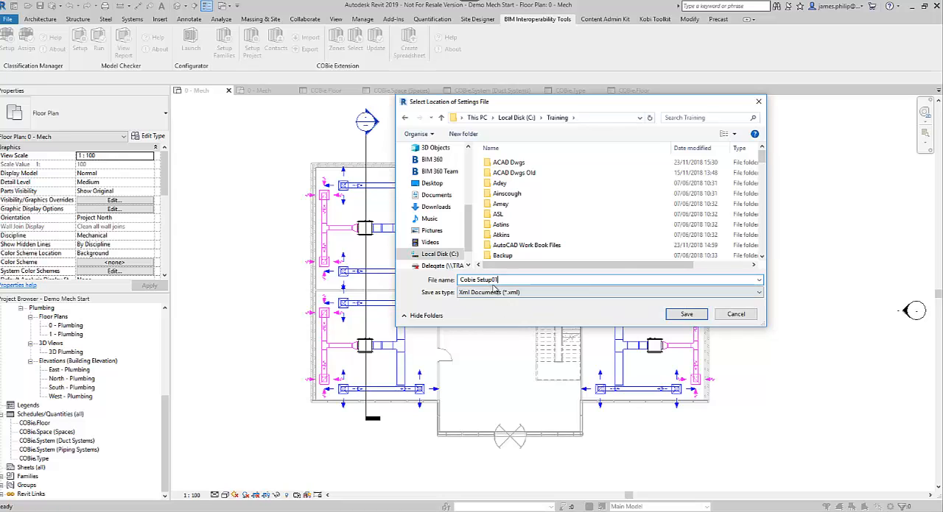
left_click(493, 280)
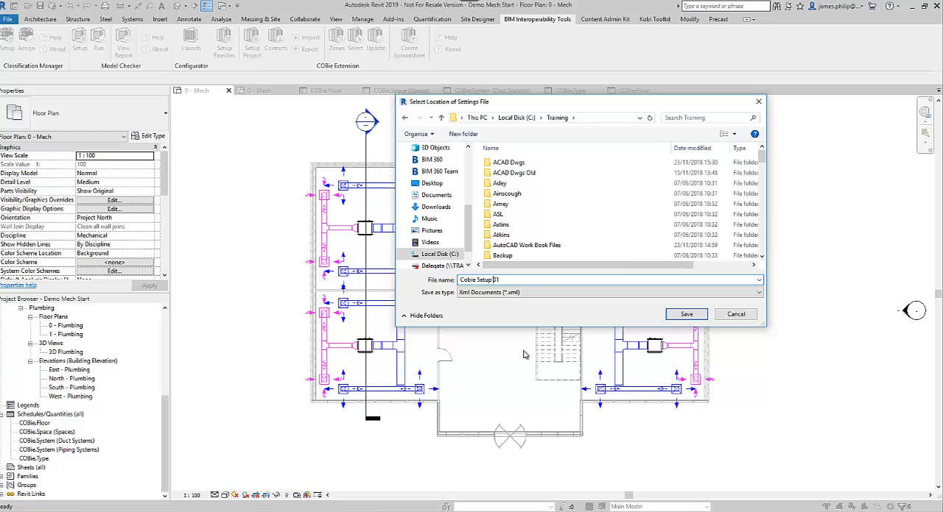
left_click(693, 317)
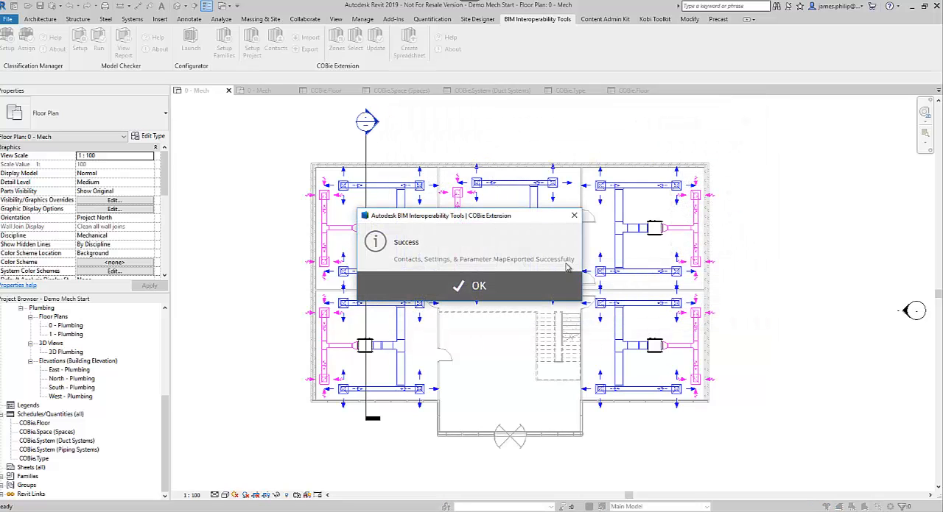
left_click(555, 285)
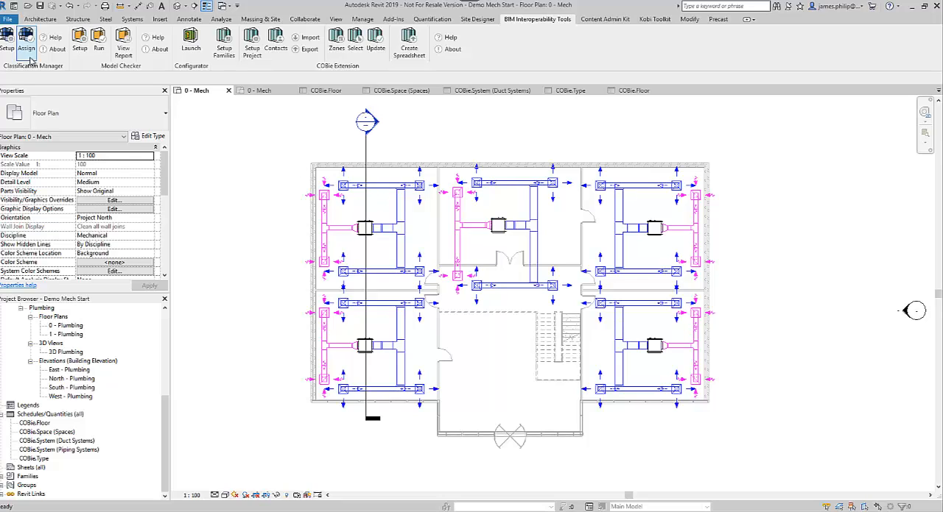
Create a new project from the Architectural Template
left_click(8, 19)
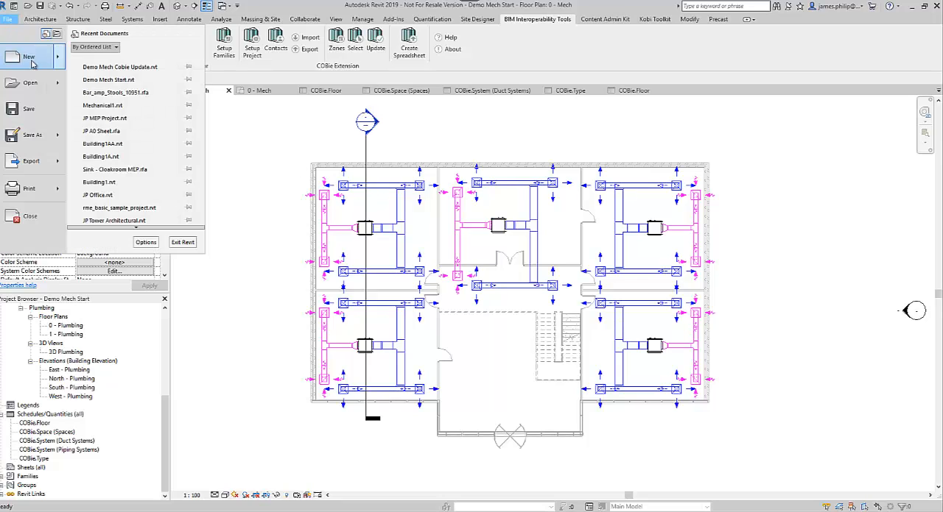
mouse_move(46, 68)
left_click(129, 63)
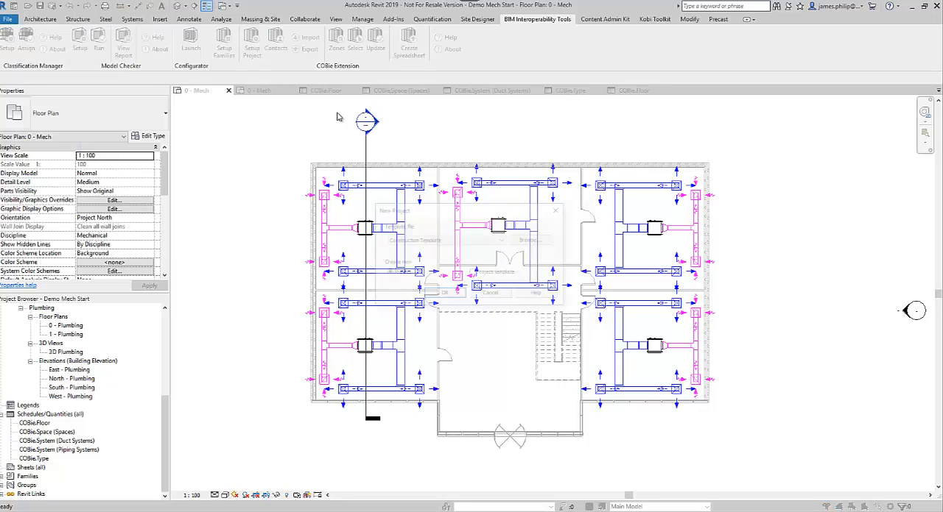
left_click(503, 240)
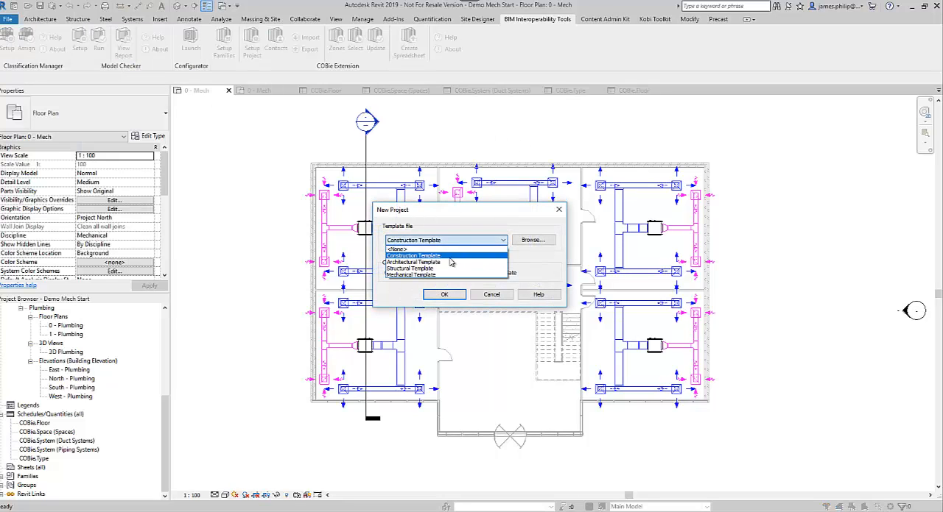
left_click(441, 263)
left_click(444, 295)
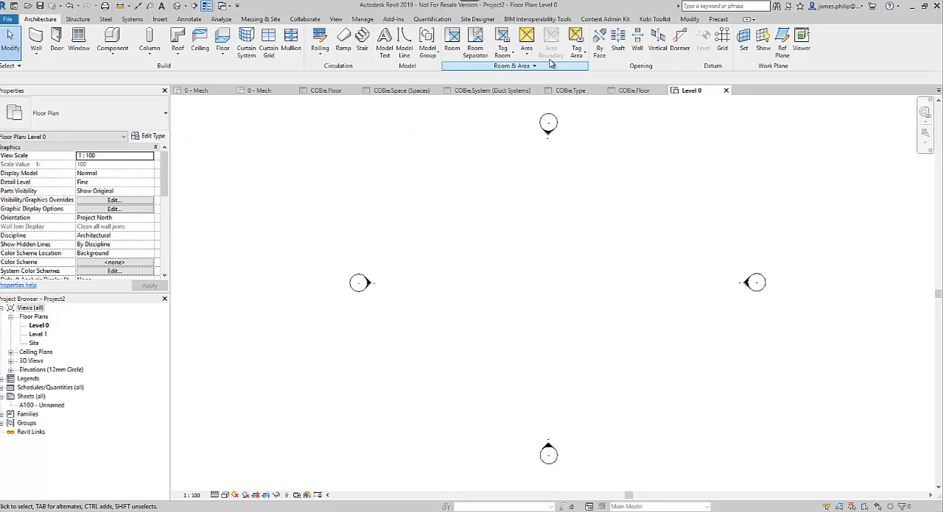
Start a COBie settings import in the new project and choose Cobie Setup 01 from the C: drive's Training folder
left_click(538, 20)
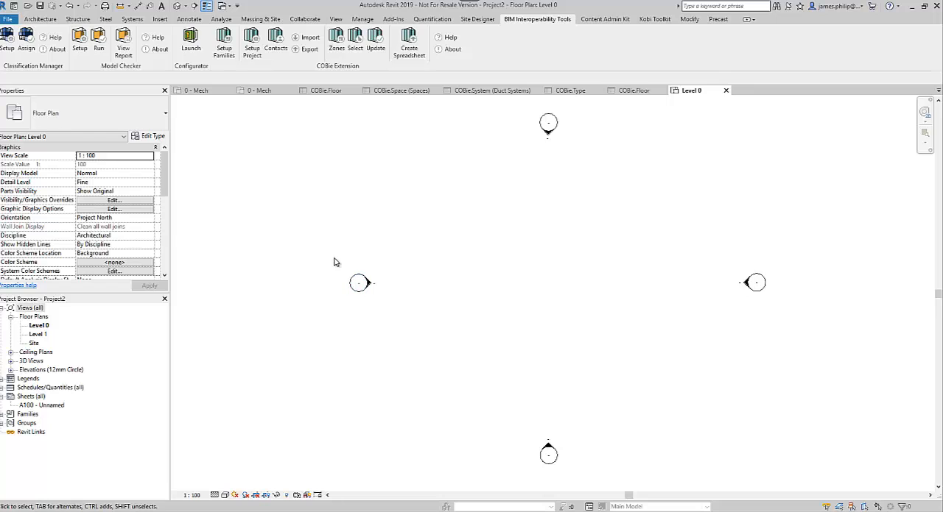
left_click(309, 48)
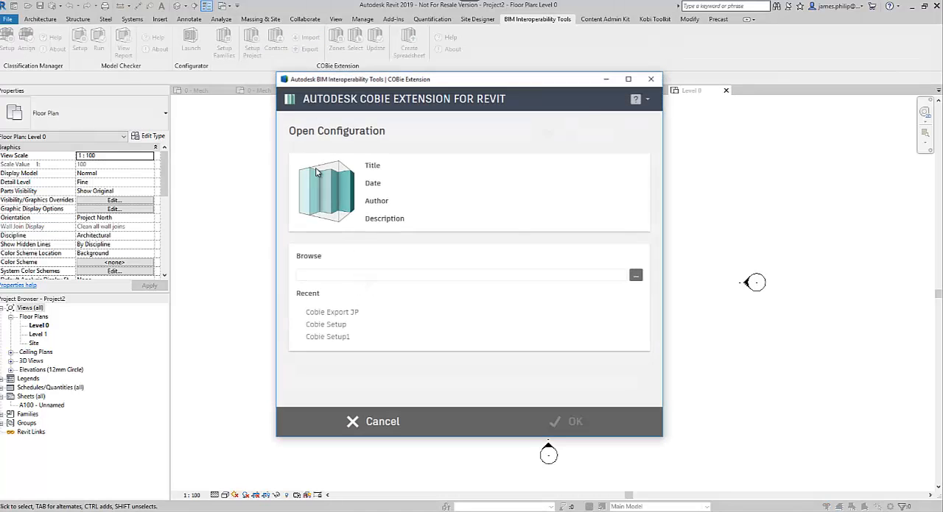
left_click(636, 275)
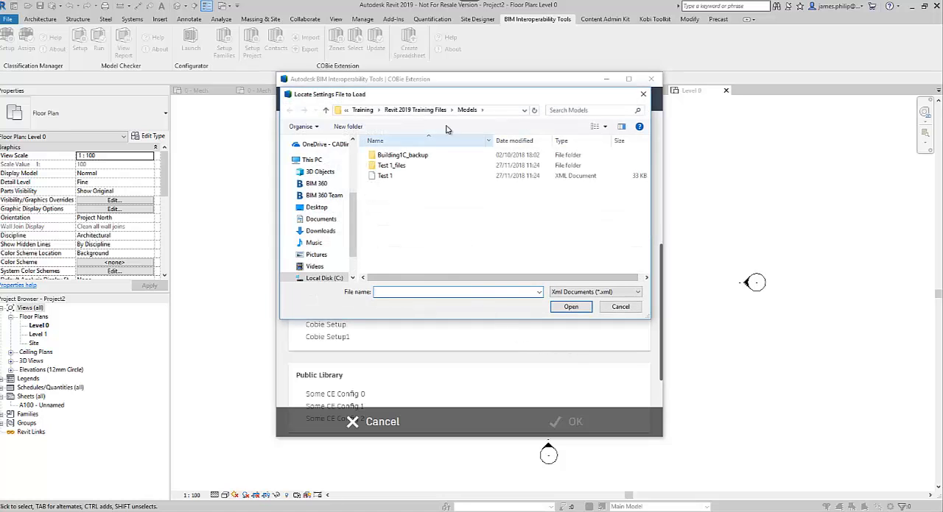
left_click(361, 110)
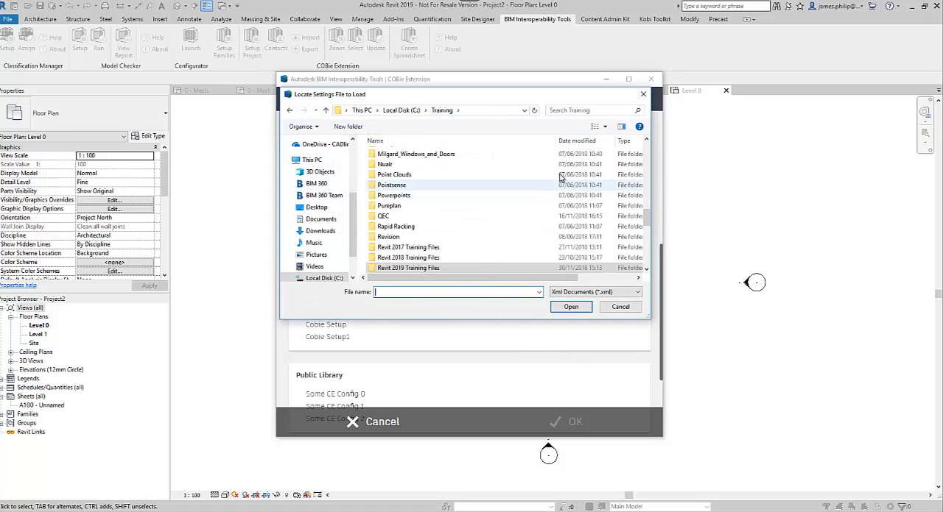
left_click(572, 141)
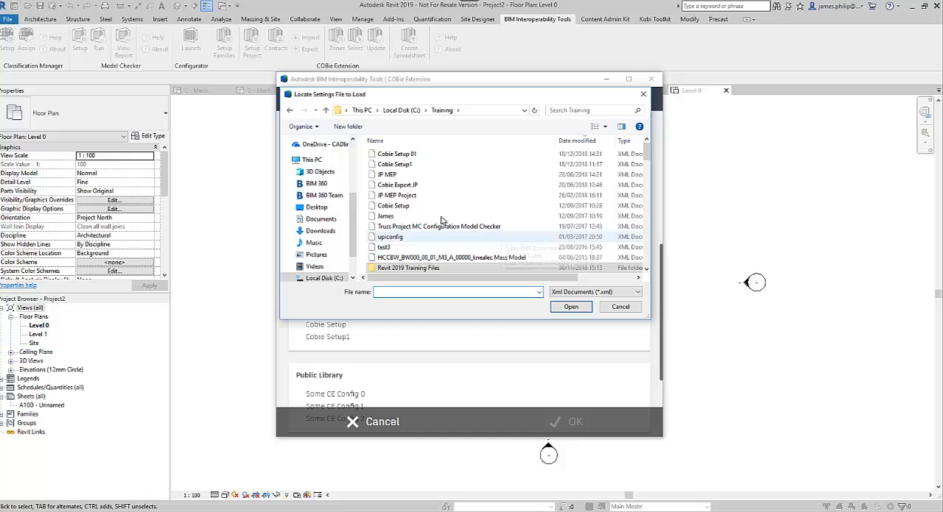
left_click(402, 156)
left_click(568, 307)
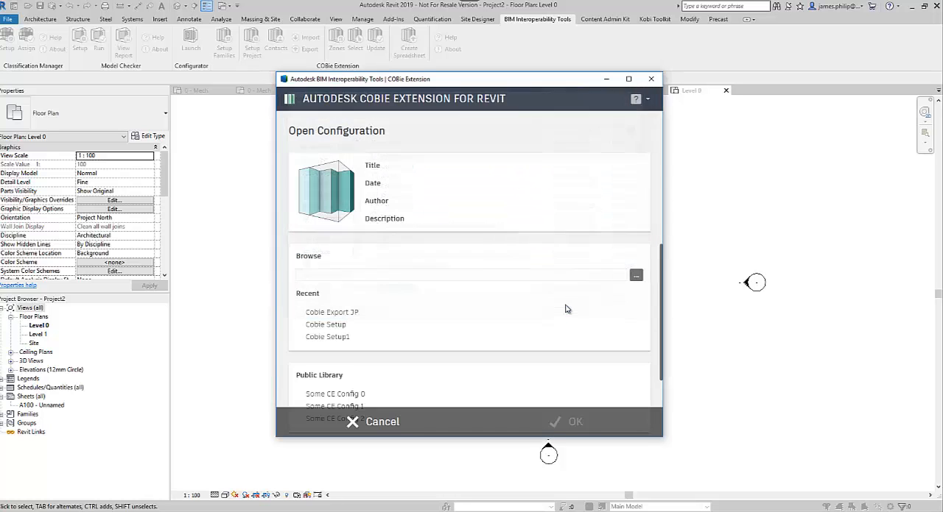
Import the configuration's contacts, settings and parameter mapping into the project, and expand its list of schedules
left_click(567, 422)
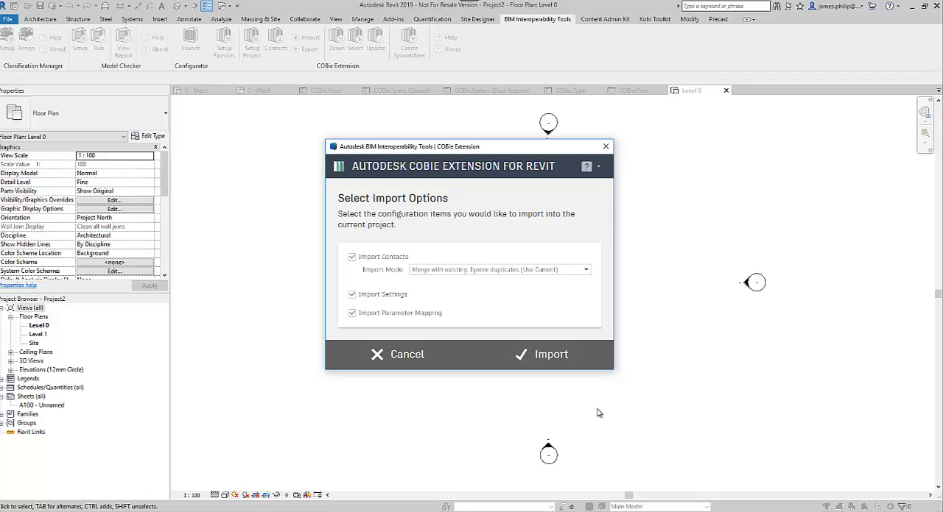
left_click(574, 363)
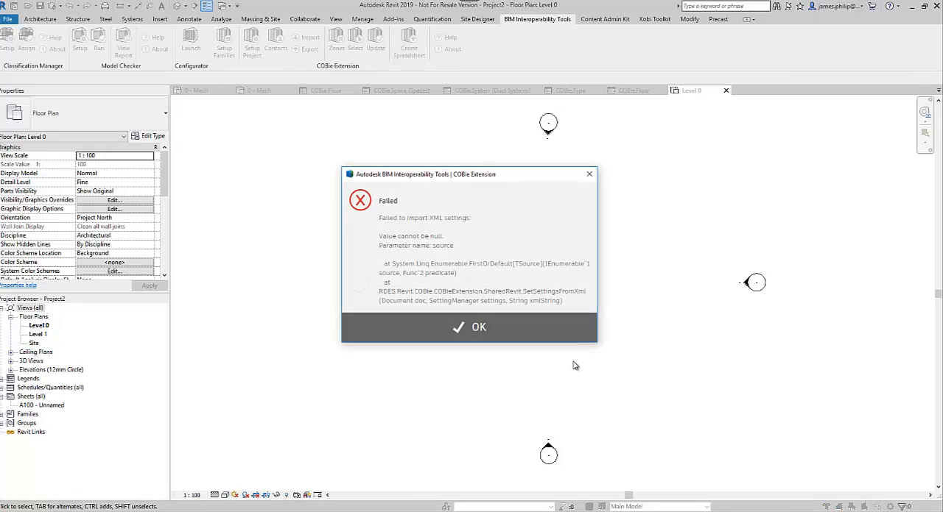
left_click(543, 336)
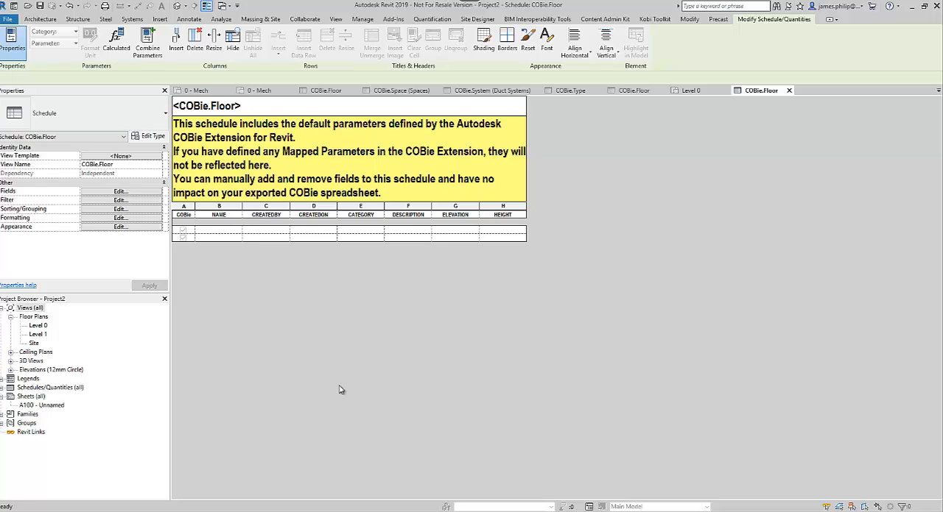
left_click(2, 388)
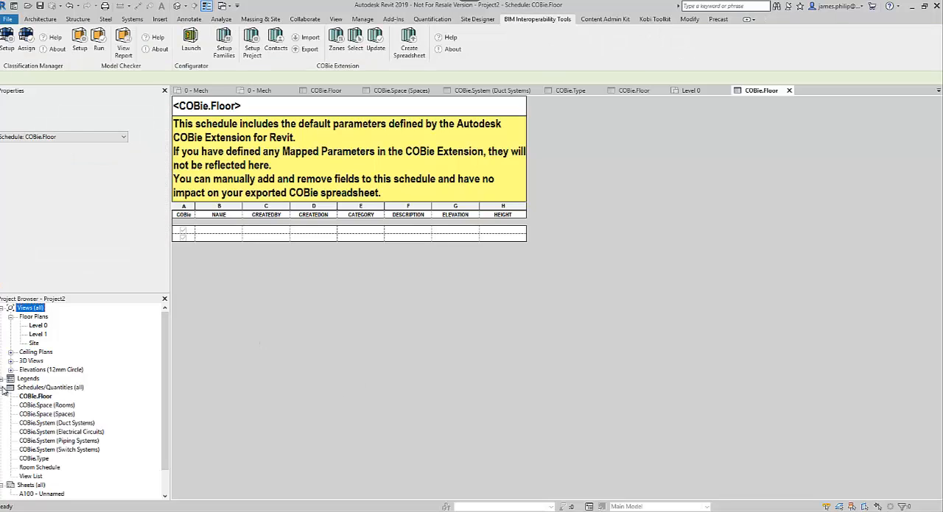